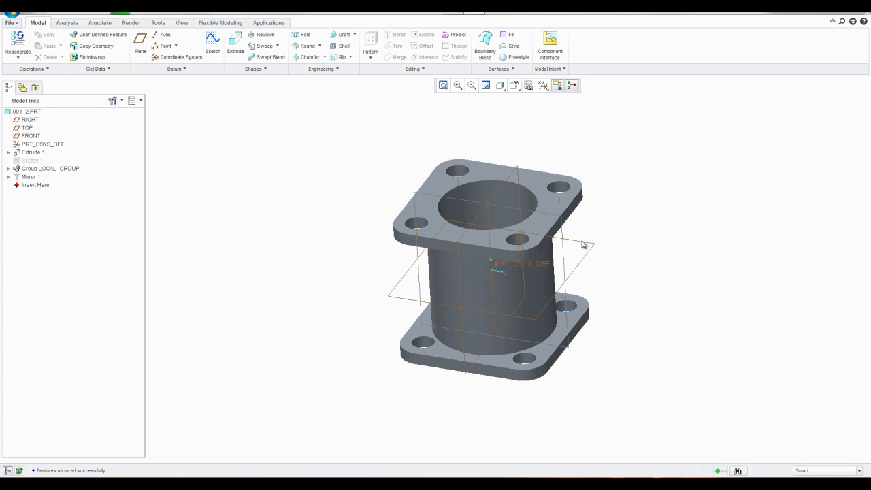
Step: Create a datum plane parallel to the RIGHT plane, offset about 84 so it lies outside the cylindrical body
left_click(565, 256)
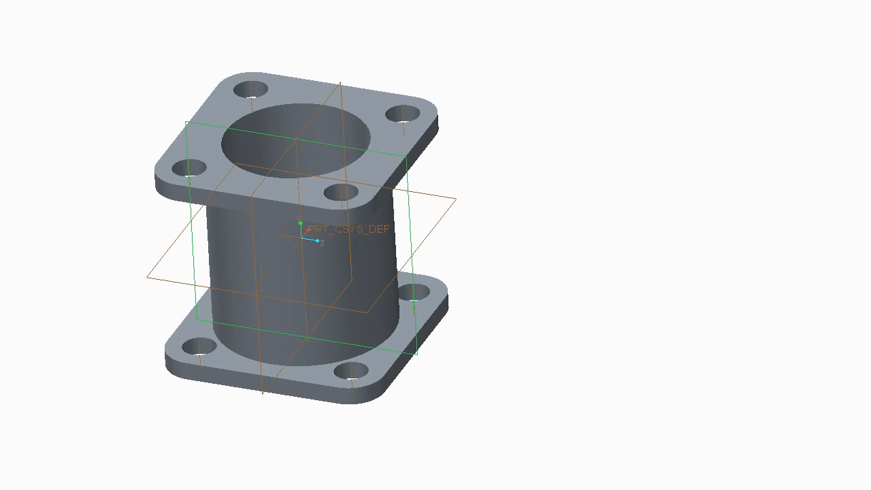
middle_click_drag(479, 199, 486, 174)
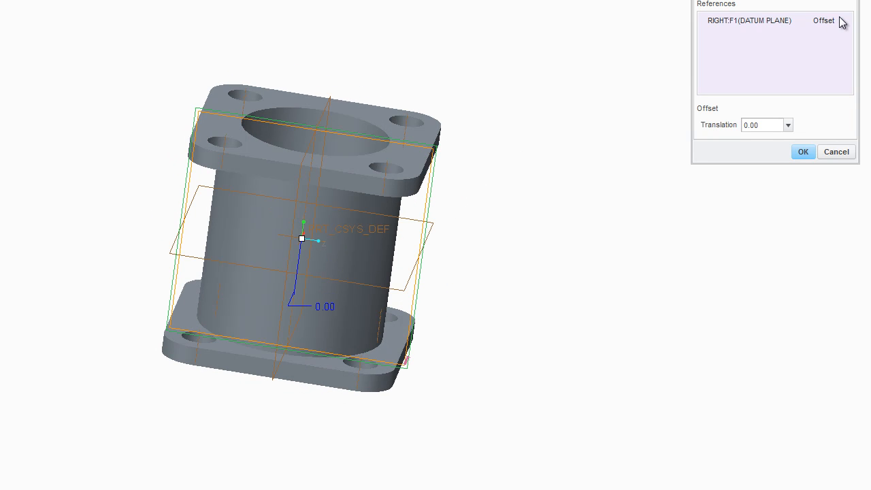
mouse_move(475, 271)
middle_mouse_down()
mouse_move(459, 262)
mouse_move(418, 286)
middle_mouse_up()
left_click_drag(301, 239, 159, 305)
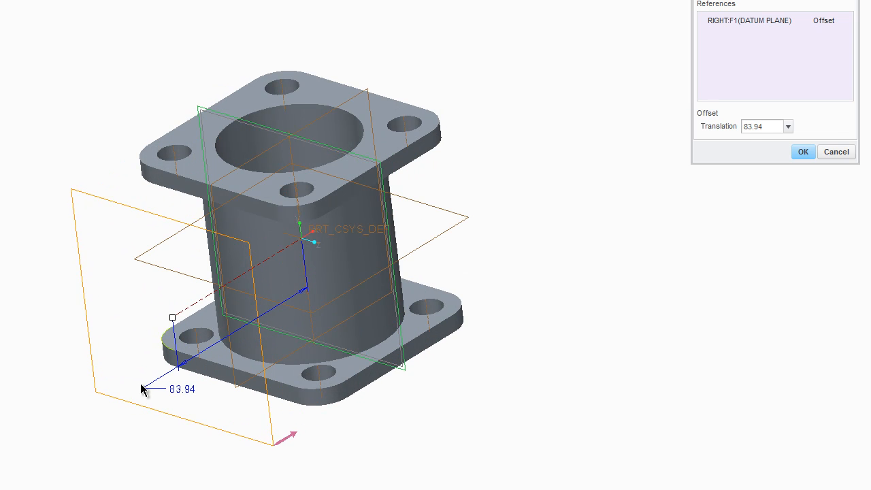
double_click(180, 390)
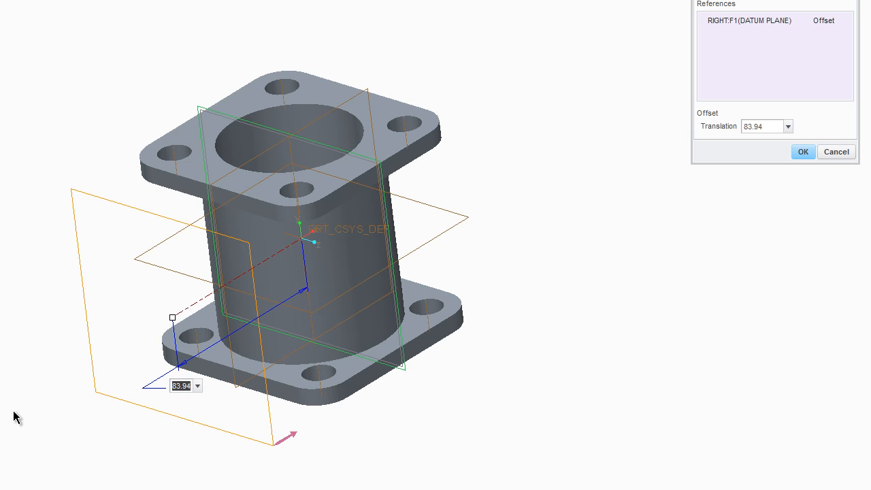
key("Return")
middle_click_drag(259, 252, 288, 263)
left_click(817, 170)
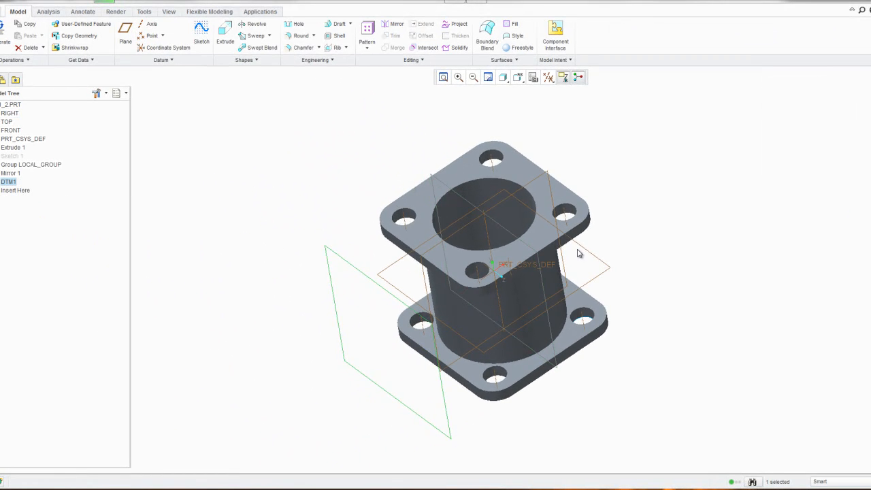
Step: Sketch a circle of diameter 60 centred on the origin on the new offset datum plane, and finish the sketch
scroll(359, 276, "down", 4)
scroll(496, 271, "up", 3)
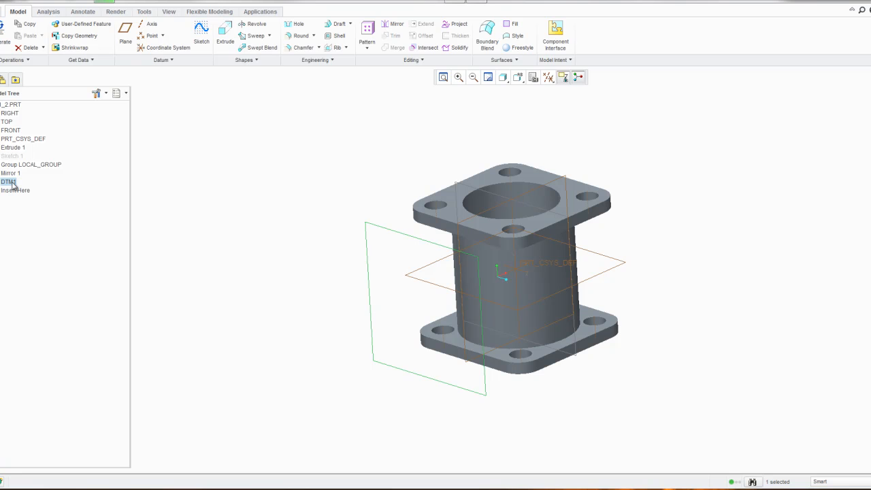
left_click(201, 36)
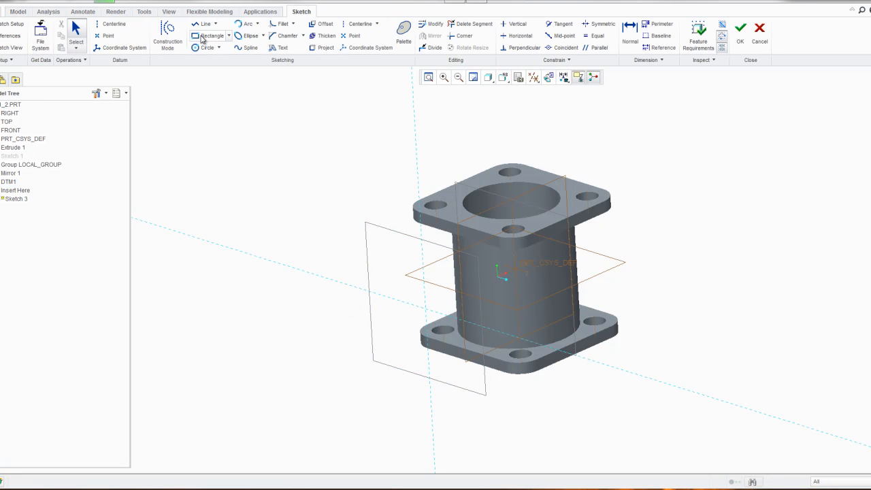
left_click(550, 78)
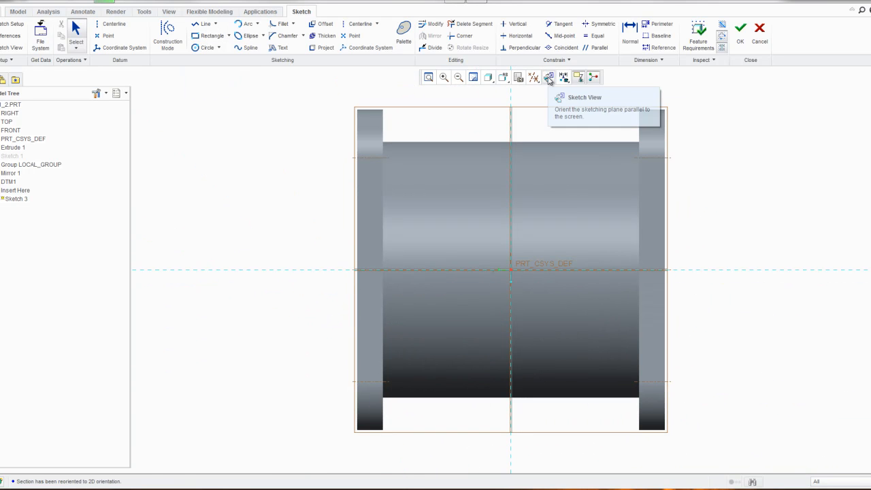
left_click(205, 48)
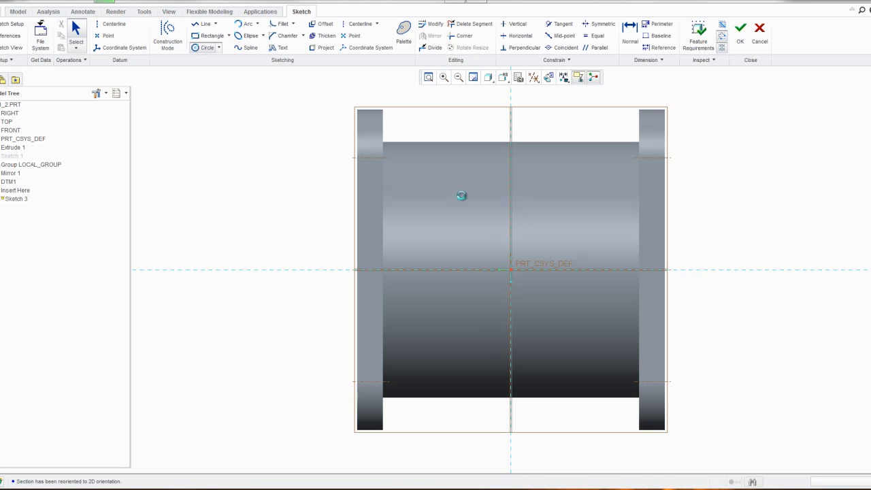
left_click(509, 270)
left_click(578, 217)
middle_click(560, 196)
double_click(405, 184)
type("60")
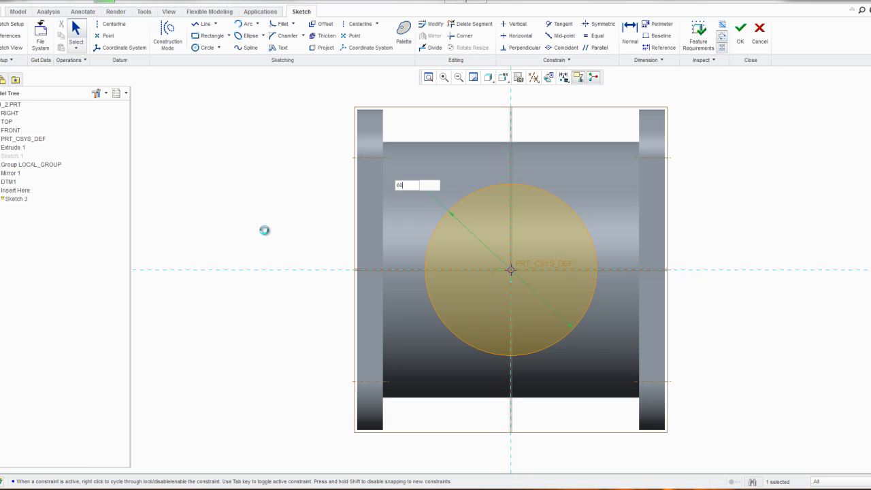
key("Return")
left_click(733, 42)
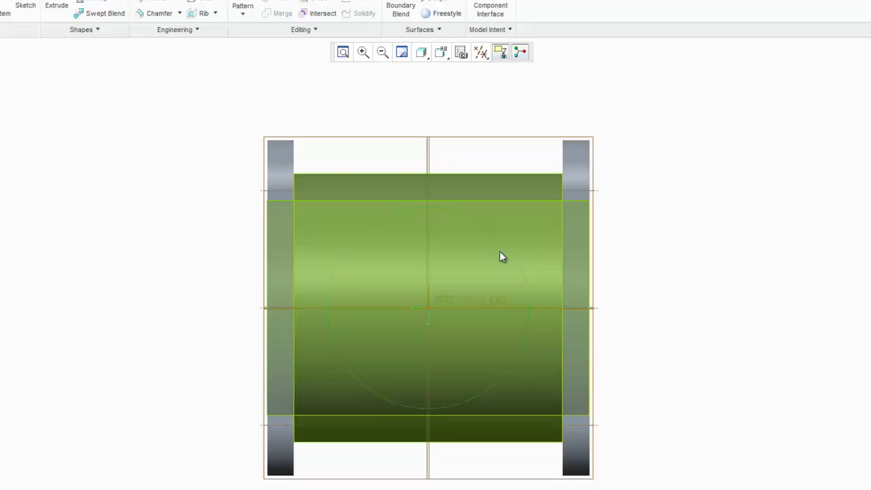
Step: Start an extrusion of the diameter 60 circle sketch towards the cylindrical body
middle_click_drag(454, 284, 583, 168)
scroll(450, 256, "up", 1)
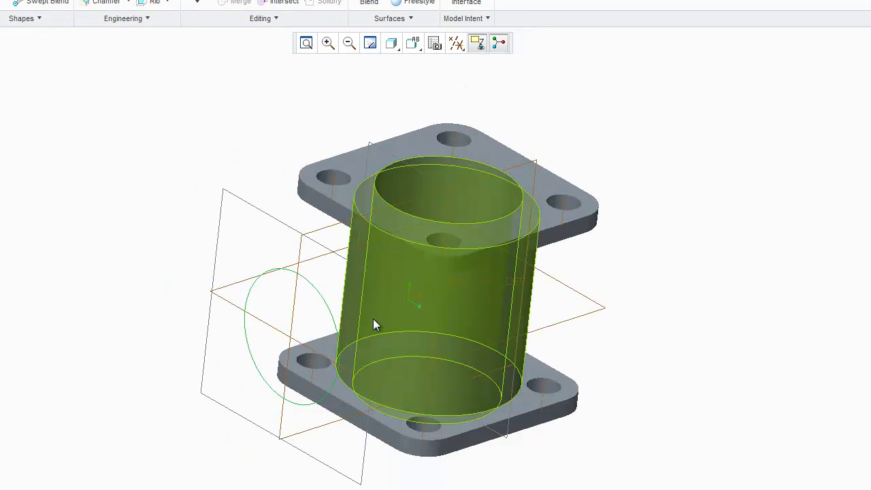
scroll(307, 300, "down", 2)
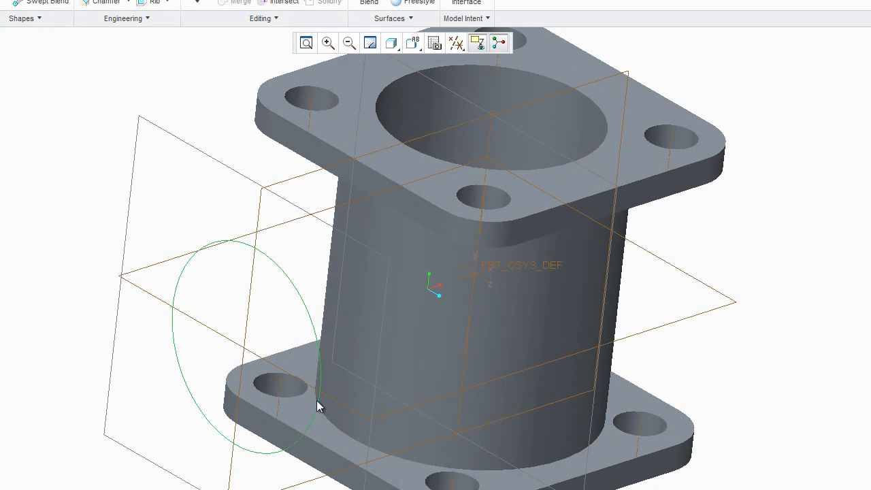
left_click(3, 4)
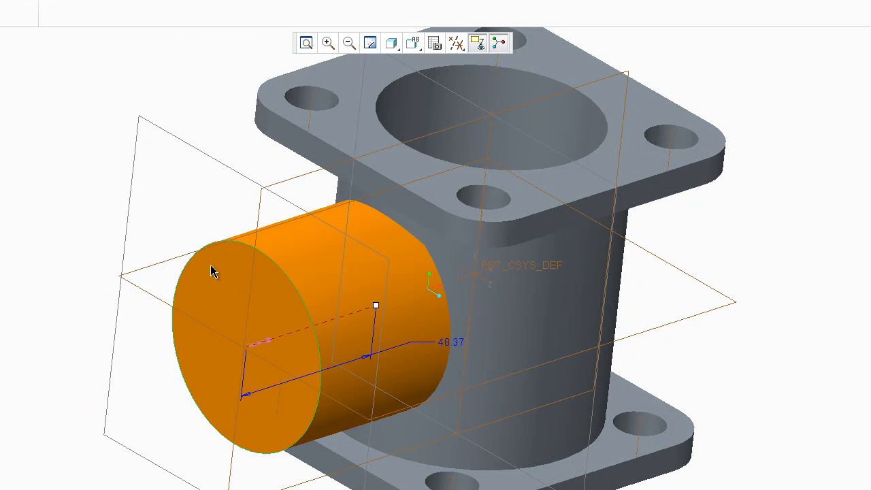
Step: Try blind depths of about 68, 52 and 35 for the branch extrusion, checking how far it reaches into the body
middle_click_drag(206, 267, 186, 274)
left_click_drag(367, 311, 458, 231)
middle_click_drag(458, 231, 440, 285)
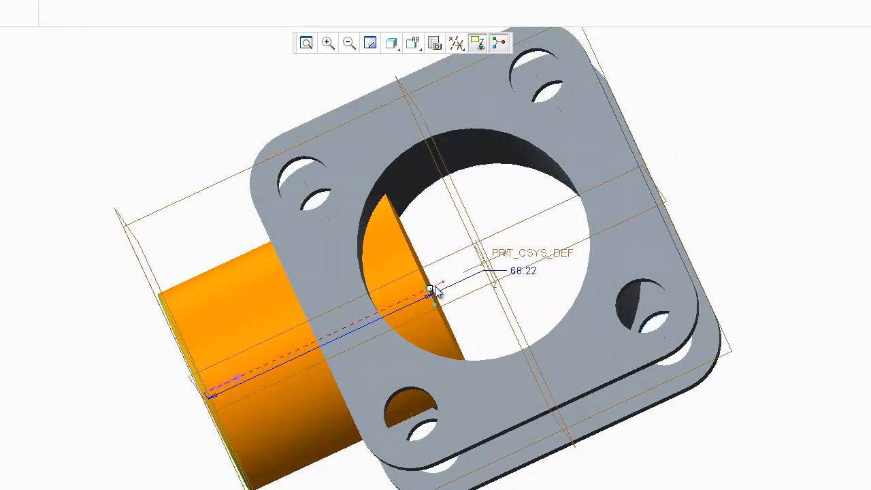
left_click_drag(433, 290, 376, 313)
middle_click_drag(376, 312, 406, 227)
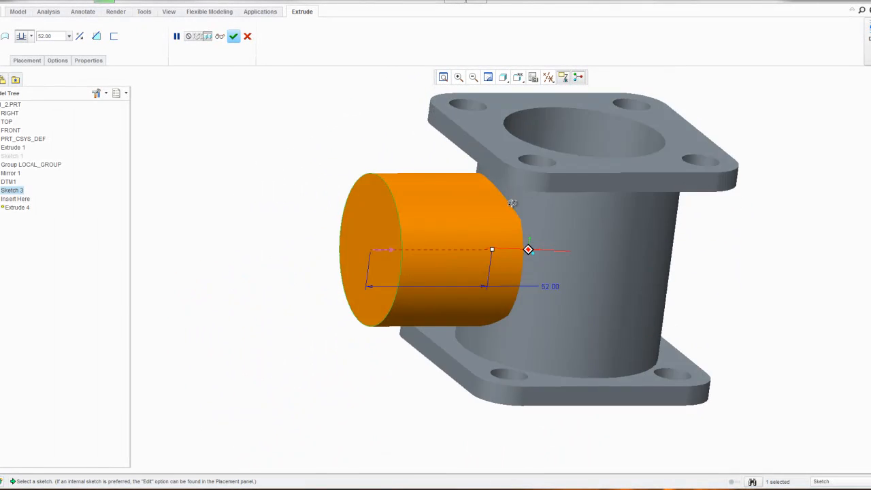
middle_click_drag(512, 203, 453, 225)
scroll(456, 235, "down", 5)
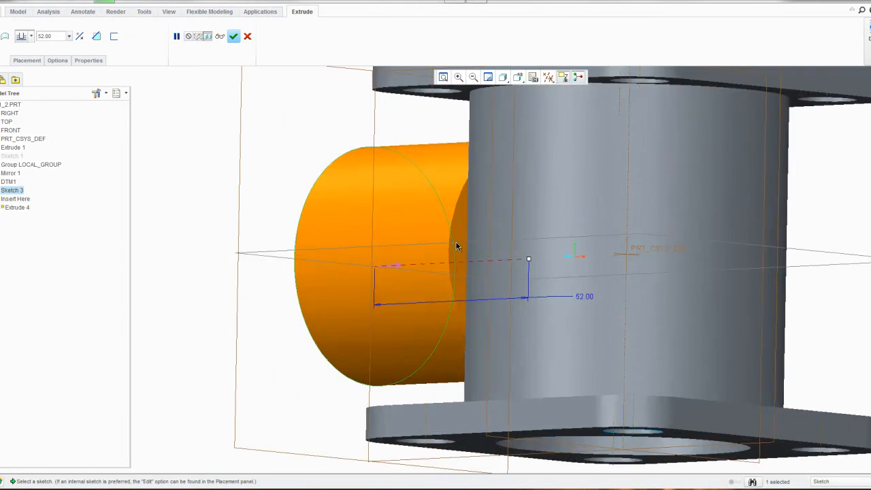
scroll(418, 246, "up", 6)
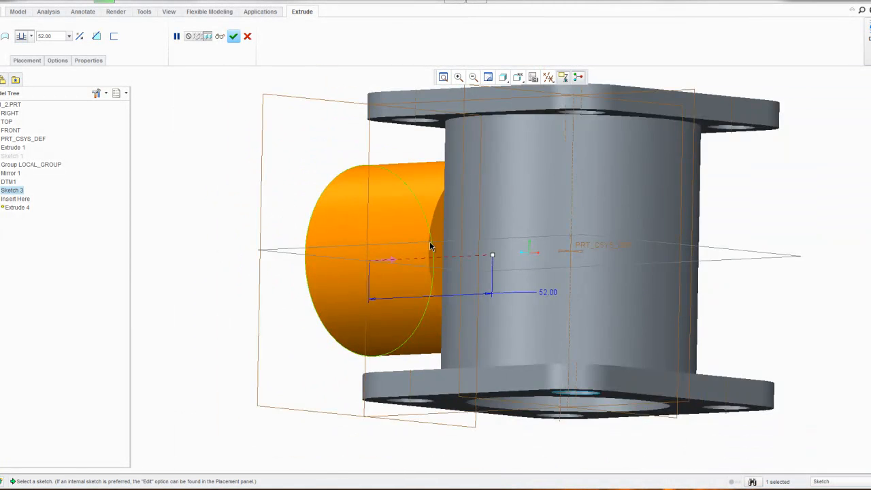
middle_click_drag(453, 232, 480, 254)
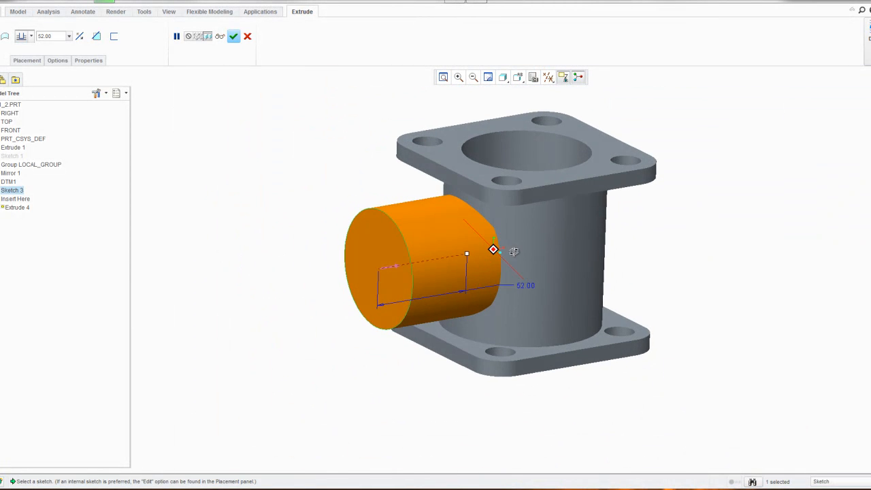
left_click_drag(468, 255, 438, 259)
Step: Set the branch extrusion's depth to end at the cylinder's outer surface using To Selected, and complete the feature
left_click(29, 38)
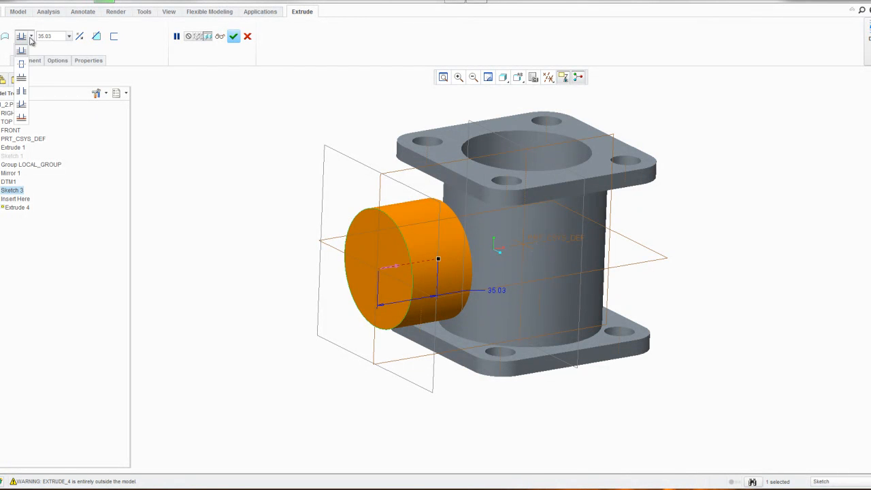
left_click(22, 120)
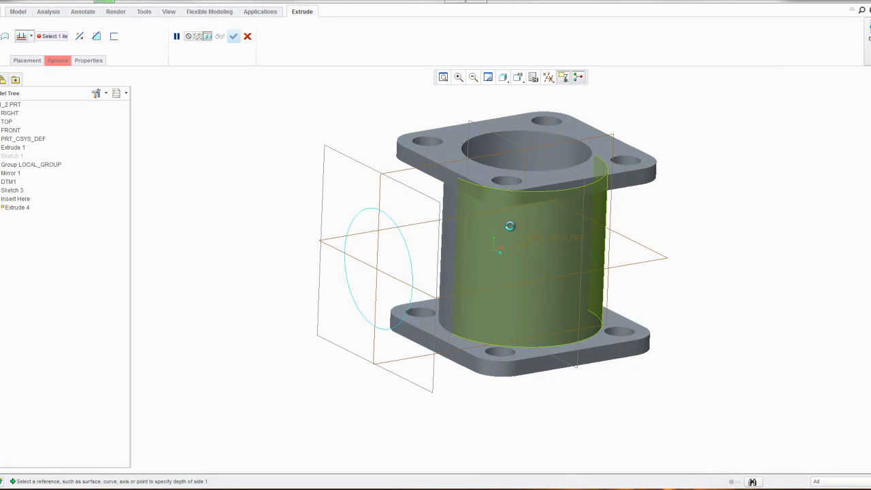
left_click(511, 230)
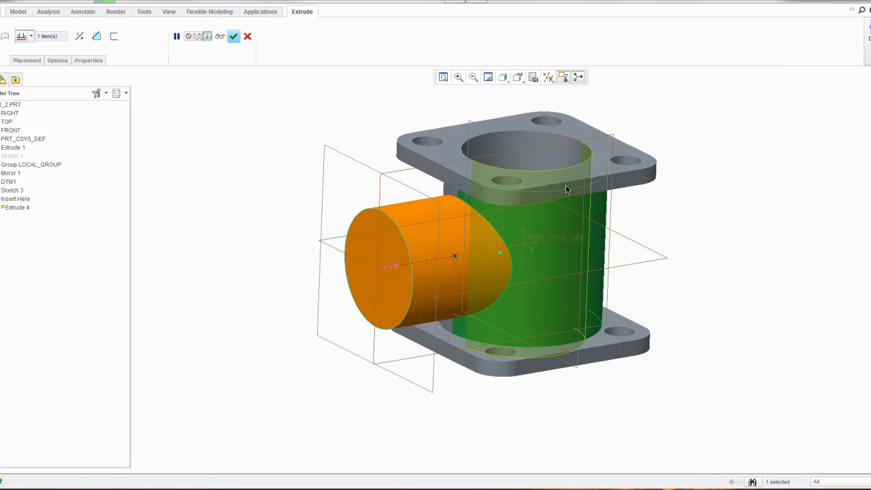
mouse_move(557, 195)
middle_mouse_down()
mouse_move(535, 196)
mouse_move(525, 226)
middle_mouse_up()
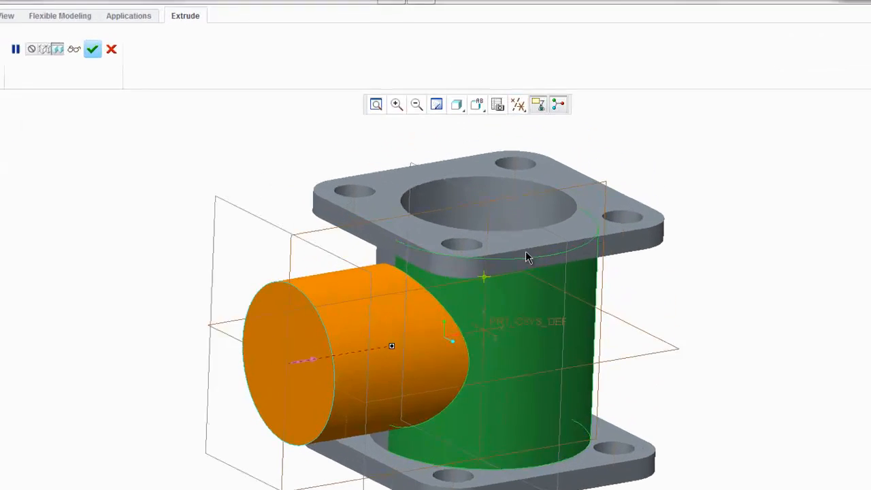
mouse_move(479, 325)
middle_mouse_down()
mouse_move(474, 355)
mouse_move(460, 361)
mouse_move(476, 353)
mouse_move(486, 311)
mouse_move(517, 276)
mouse_move(510, 249)
mouse_move(525, 253)
middle_mouse_up()
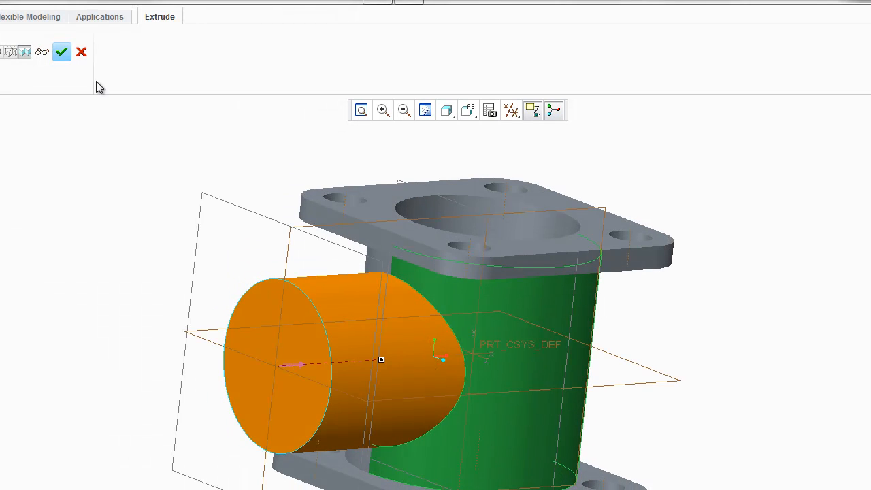
left_click(61, 59)
Step: Sketch a circle of diameter 75 centred on the origin on the branch's flat end face, and finish the sketch
middle_click_drag(255, 222, 252, 247)
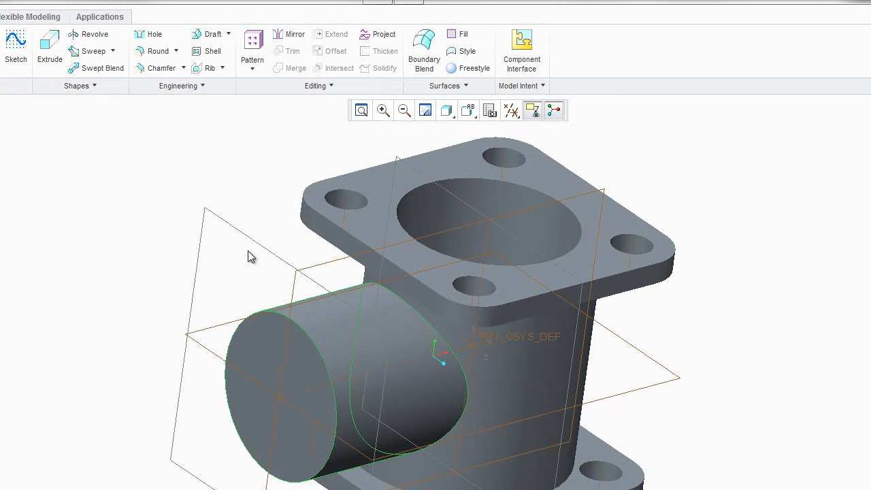
left_click(253, 333)
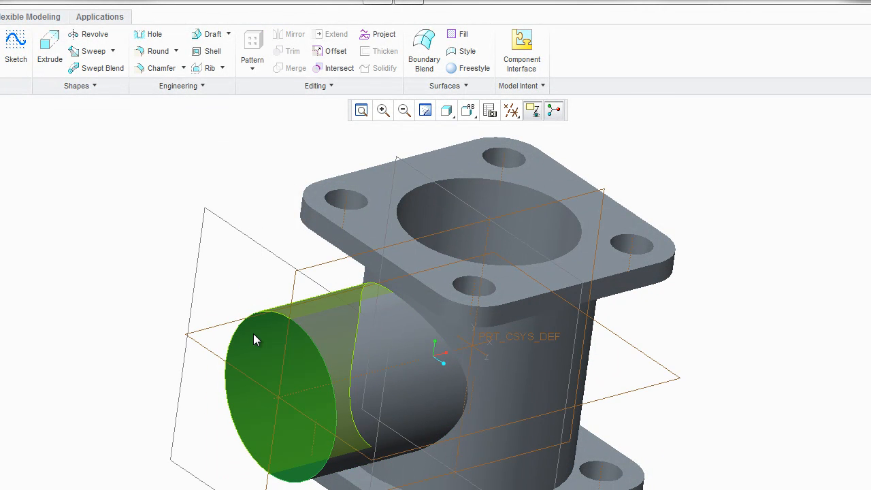
left_click(253, 333)
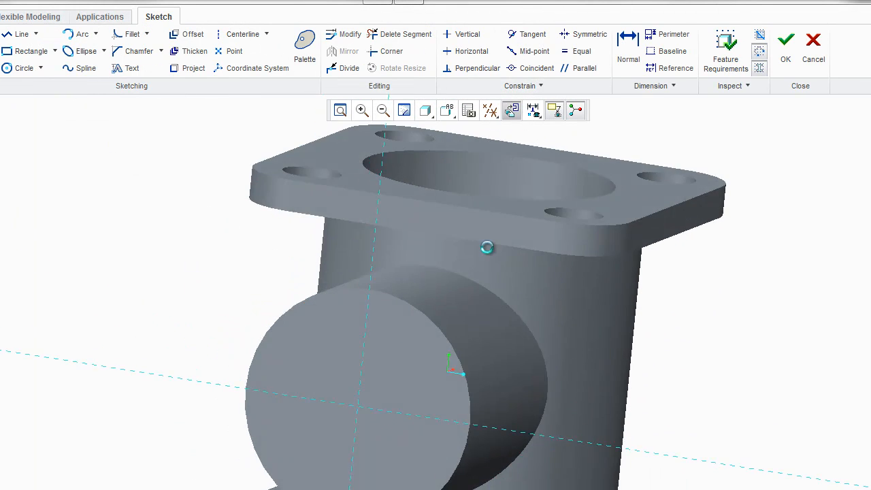
left_click(8, 68)
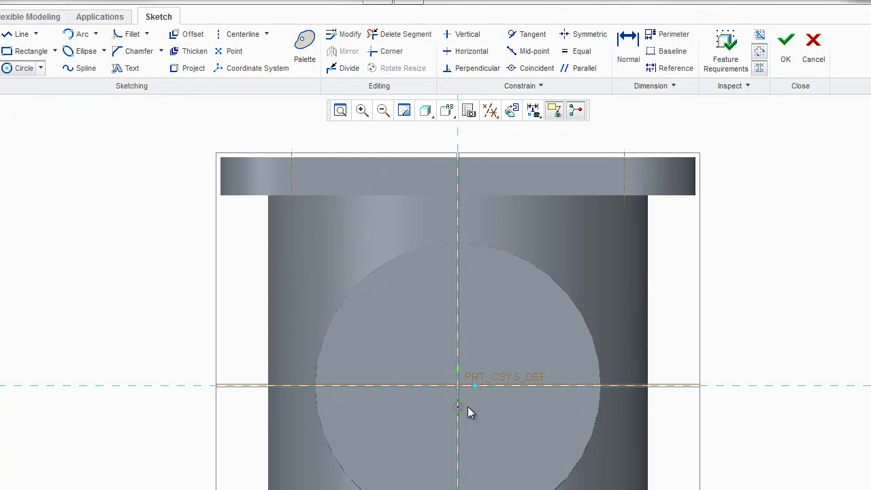
left_click(458, 386)
left_click(618, 321)
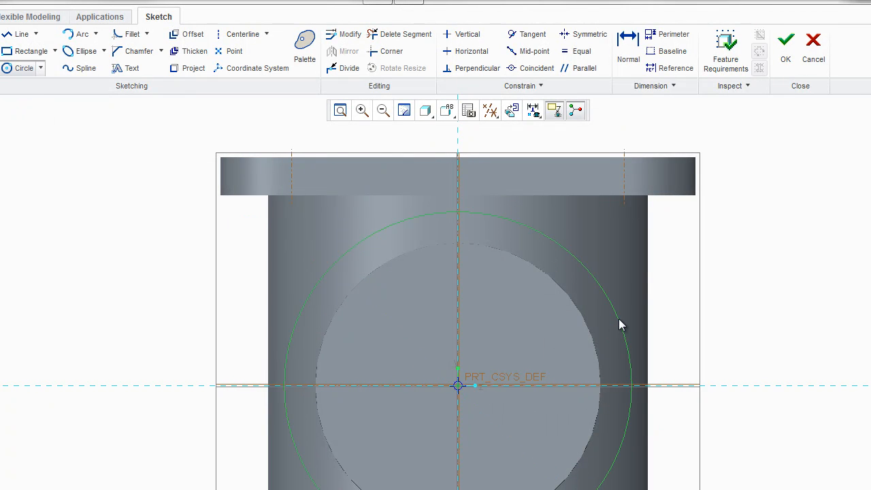
middle_click(534, 287)
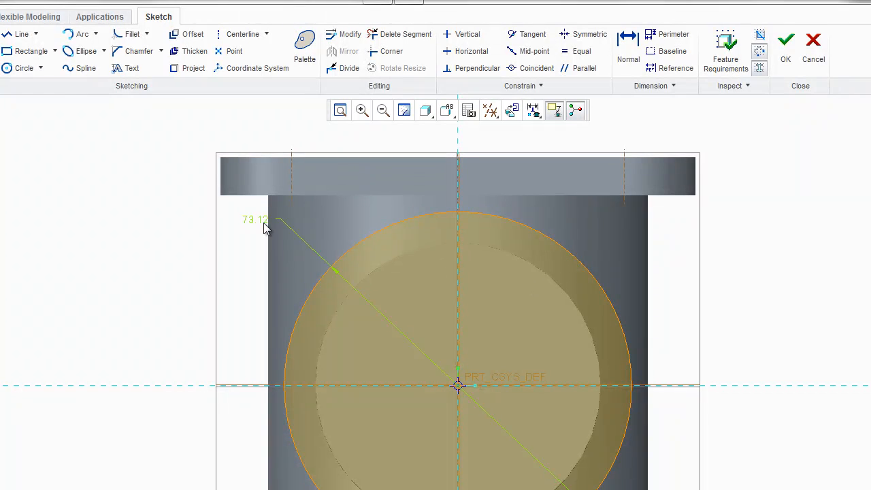
double_click(263, 221)
type("75")
key("Return")
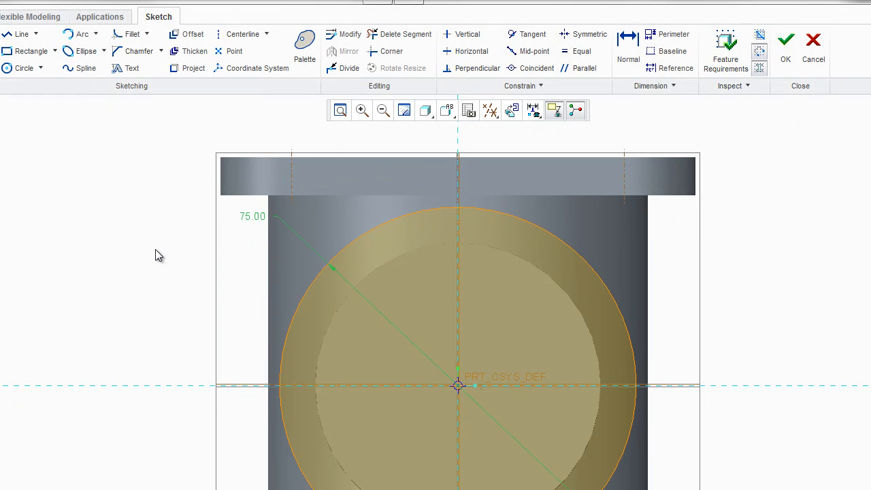
left_click(784, 47)
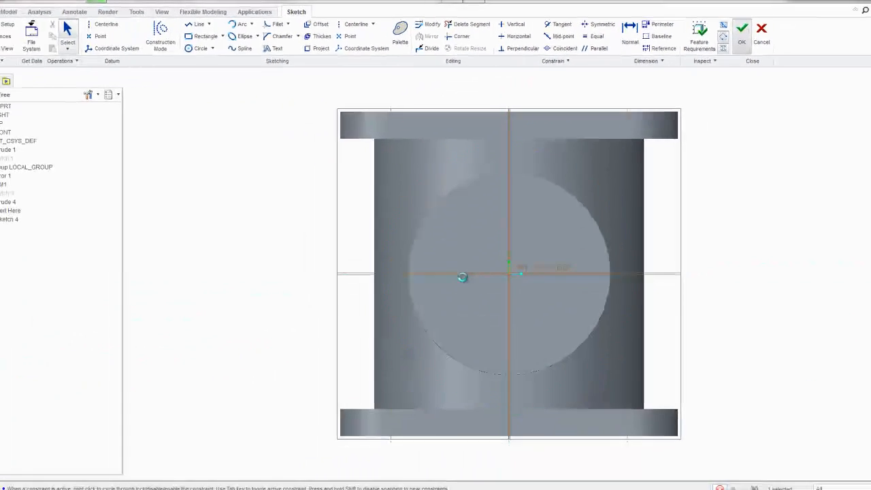
Step: Extrude the diameter 75 circle 8 deep outward from the branch's end to form the round end flange
key("ctrl+d")
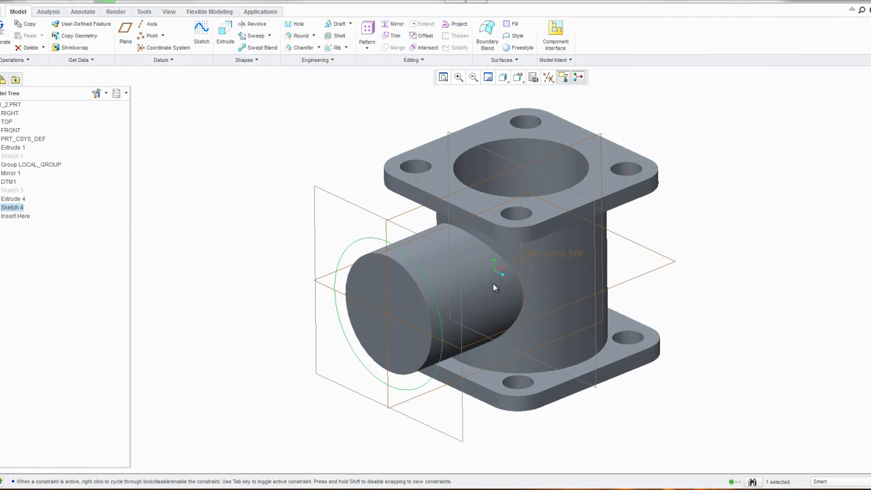
left_click(225, 34)
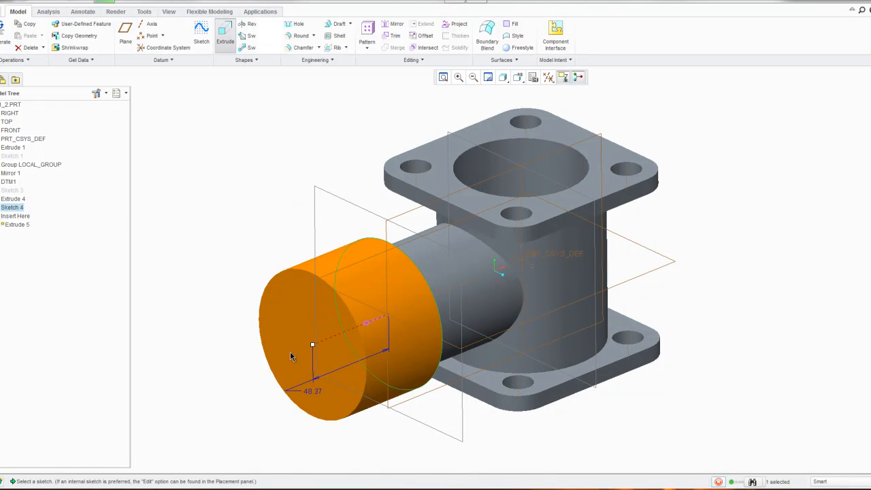
double_click(313, 392)
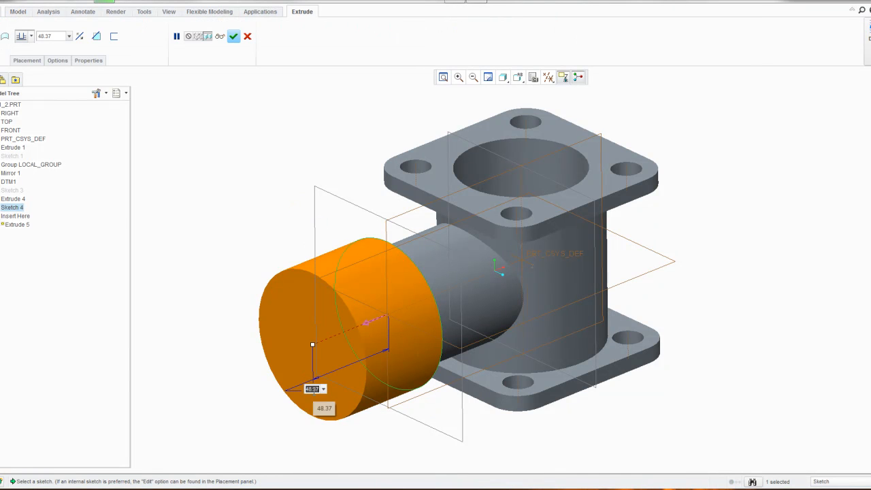
type("5")
key("Return")
double_click(377, 366)
type("8")
key("Return")
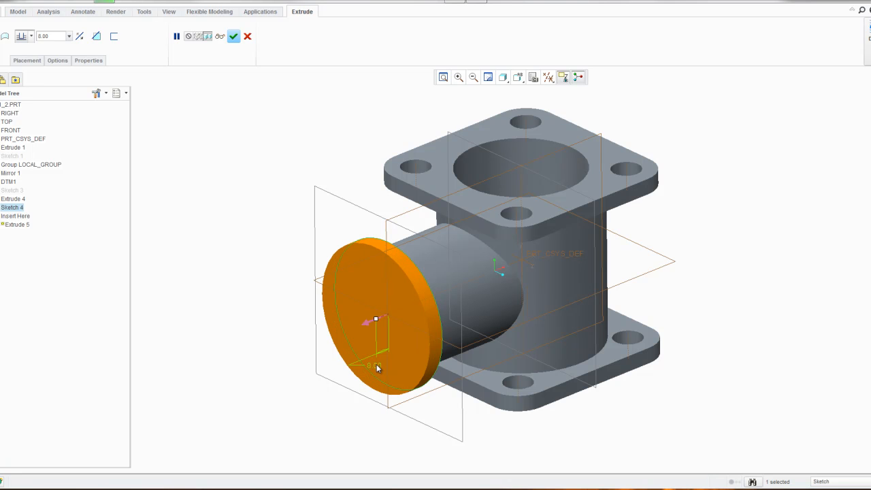
left_click(234, 36)
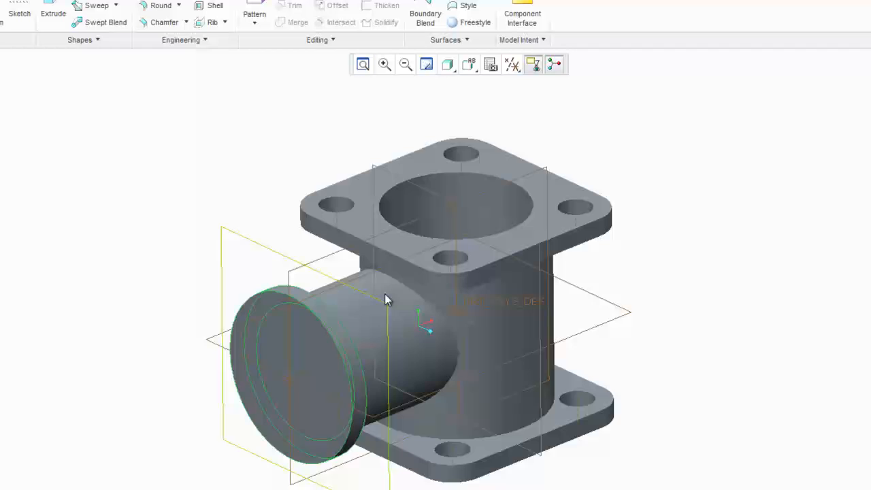
Step: Sketch a circle of diameter about 45 centred on the origin on the round flange's outer face
mouse_move(385, 296)
middle_mouse_down()
mouse_move(383, 283)
mouse_move(393, 301)
middle_mouse_up()
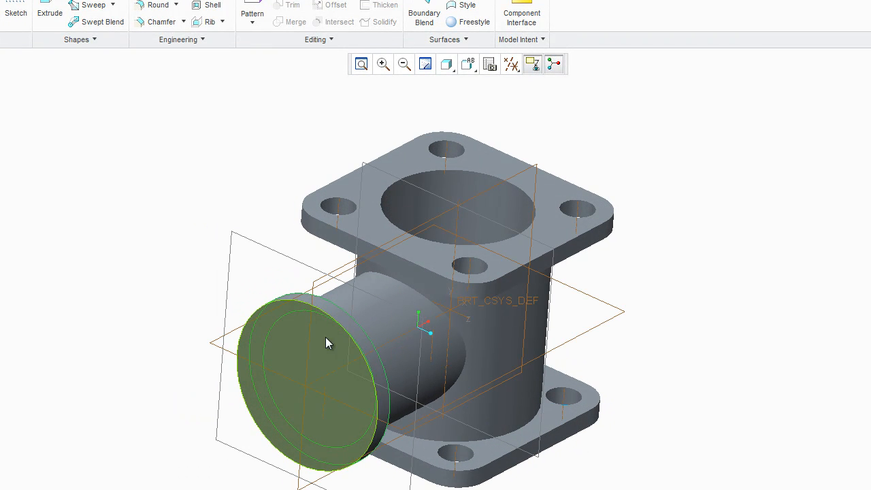
left_click(291, 345)
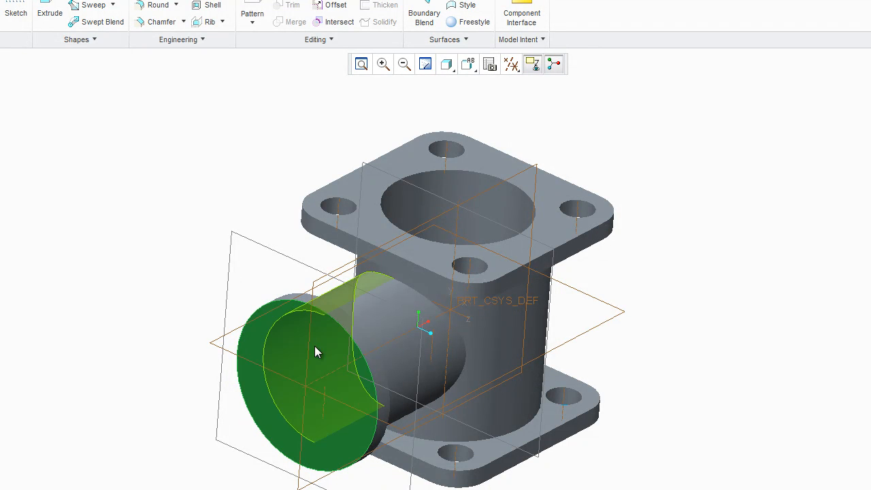
left_click(15, 8)
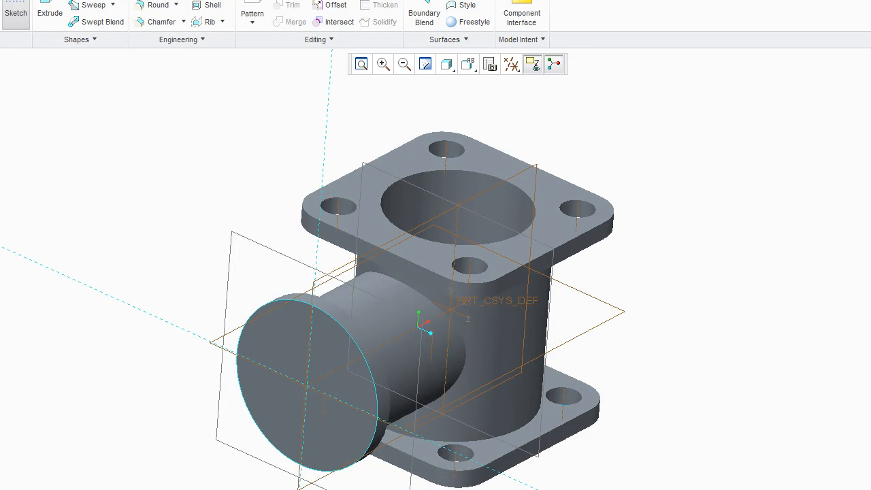
left_click(20, 22)
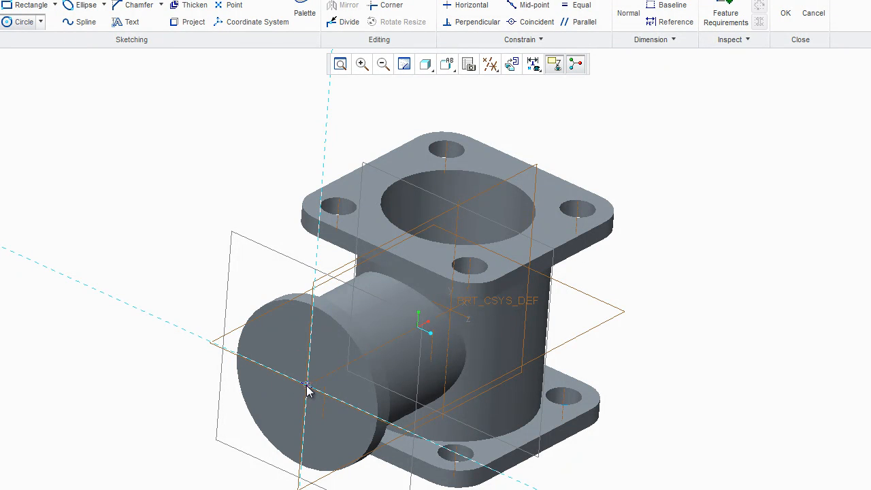
left_click(334, 356)
left_click(335, 361)
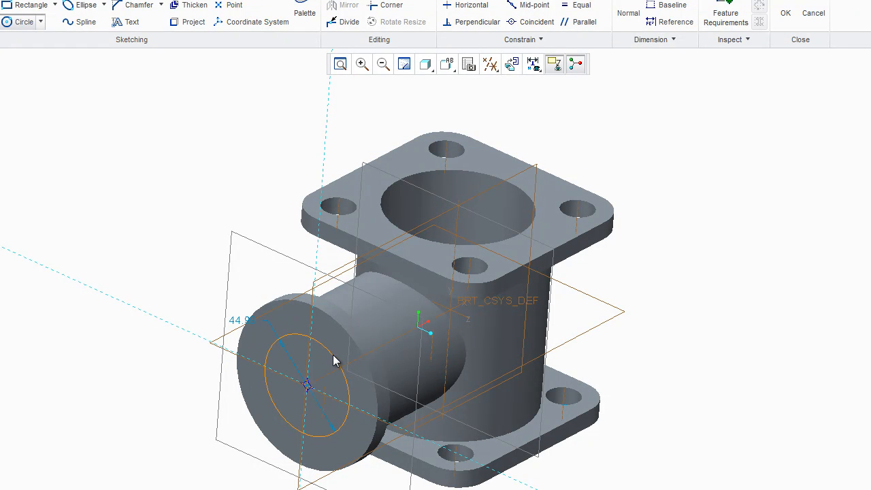
middle_click(133, 291)
Step: Orient the view square to the sketch plane and set the display style to Hidden Line
mouse_move(468, 387)
middle_mouse_down()
mouse_move(443, 365)
mouse_move(395, 358)
mouse_move(476, 362)
mouse_move(481, 371)
middle_mouse_up()
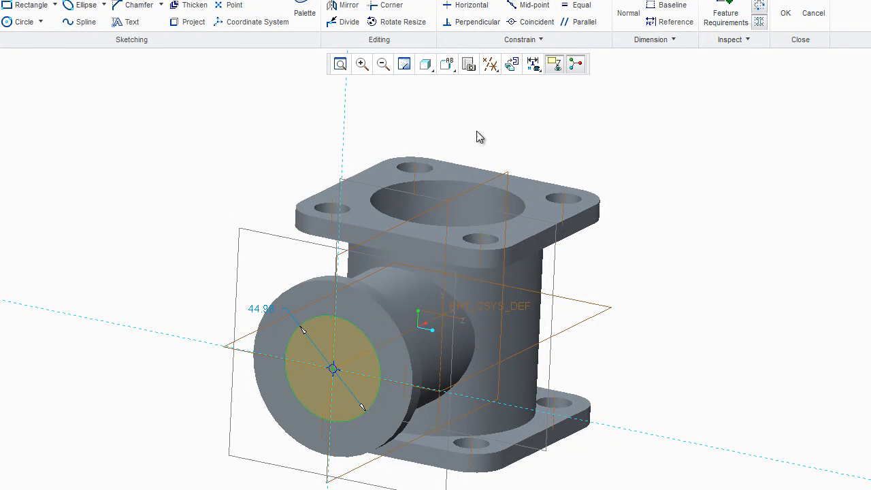
left_click(511, 63)
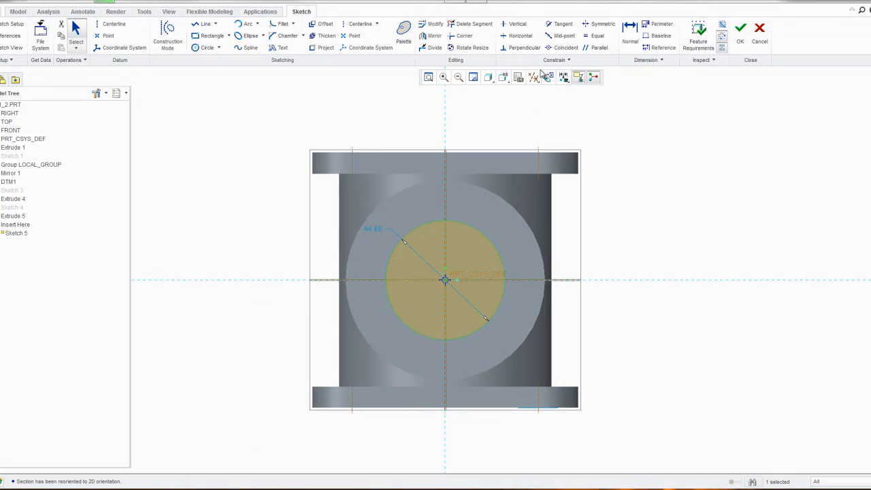
left_click(489, 77)
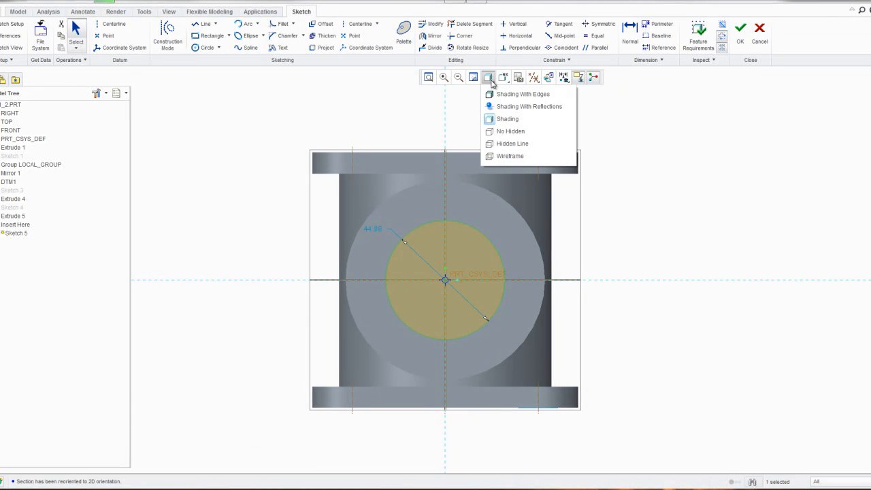
left_click(512, 144)
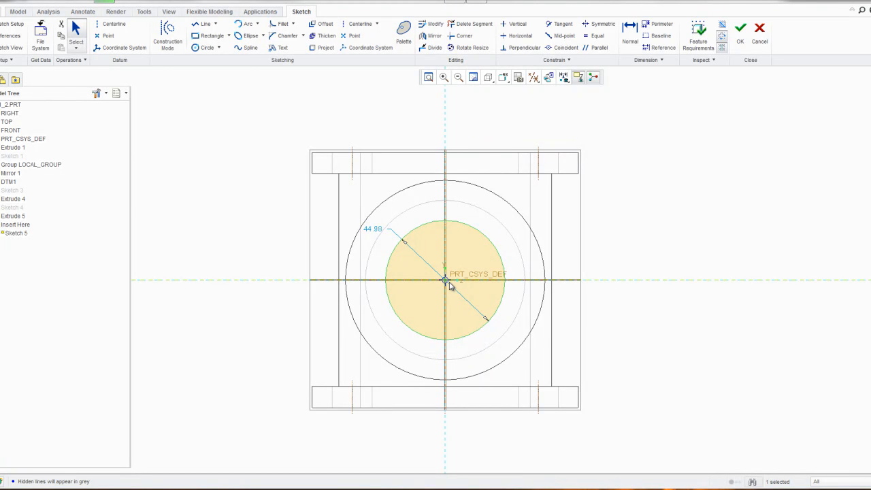
scroll(449, 284, "up", 2)
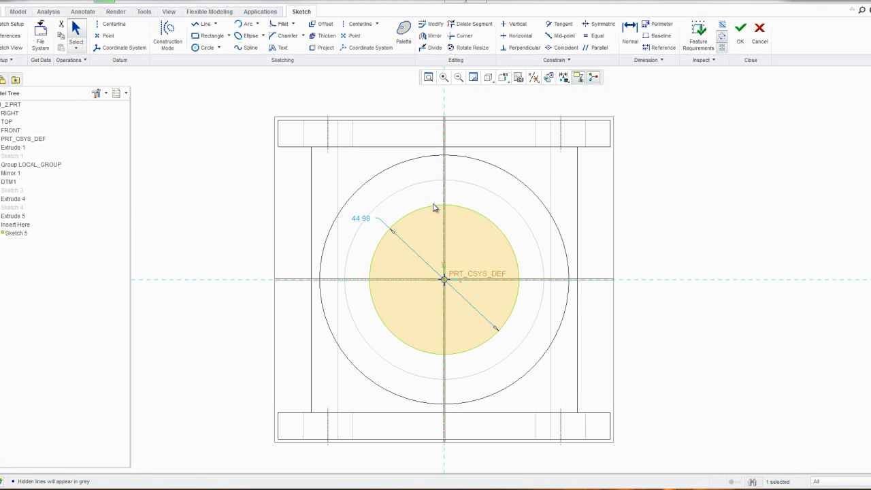
Step: Try diameters of 20, 60 and 40 for the circle on the flange face, comparing it with the branch's outline
left_click(367, 221)
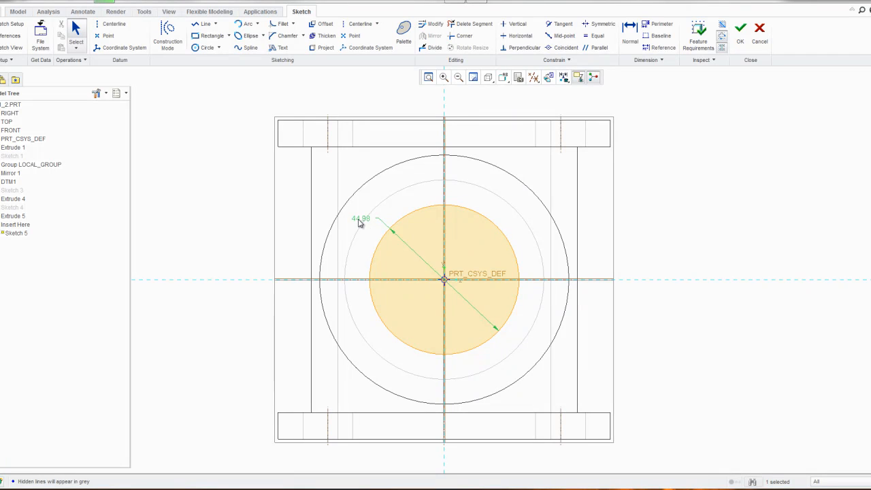
double_click(360, 220)
type("20")
key("Return")
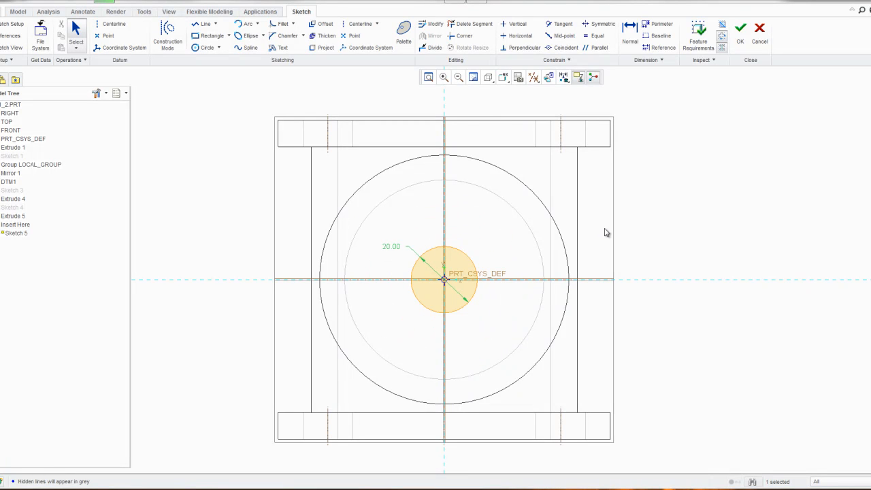
key("ctrl+d")
middle_click_drag(575, 244, 604, 231)
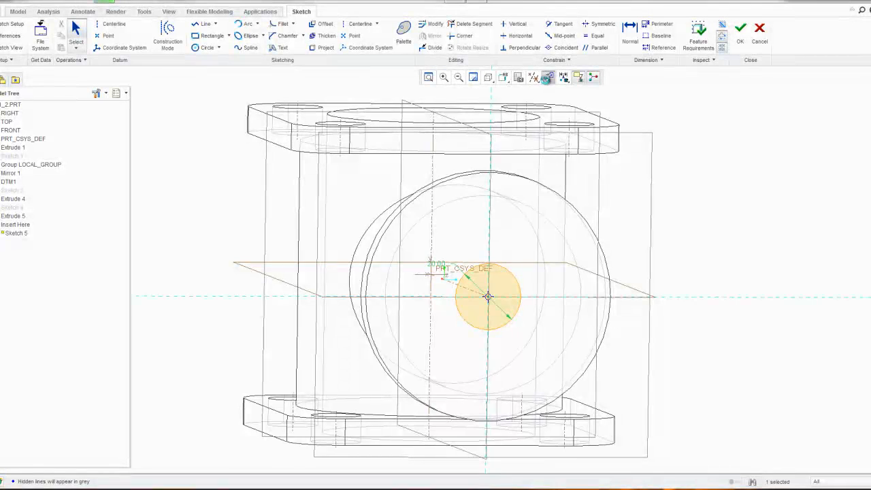
left_click(549, 77)
double_click(435, 264)
type("60")
key("Return")
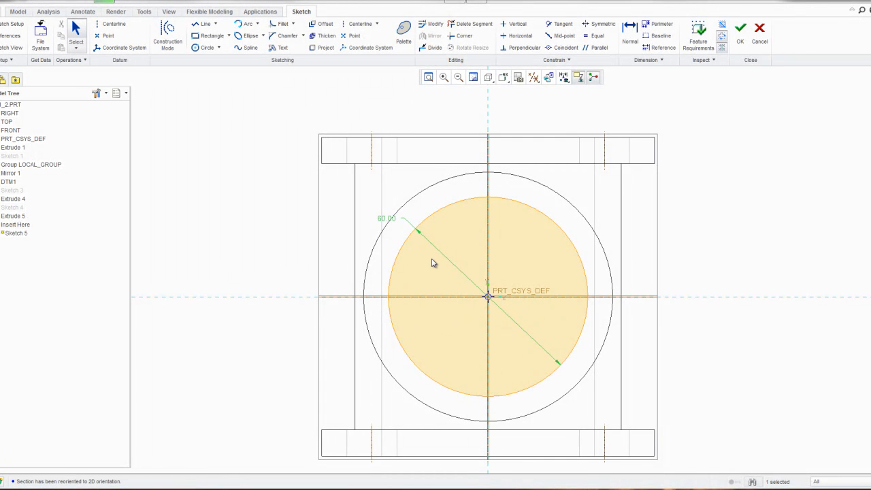
double_click(386, 218)
type("40")
key("Return")
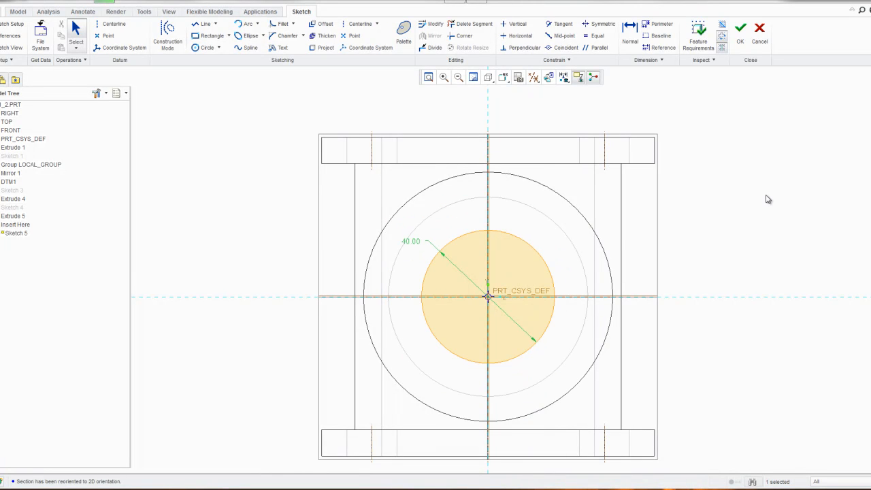
Step: Set the circle's diameter to 50 and finish the sketch
double_click(411, 245)
type("50")
key("Return")
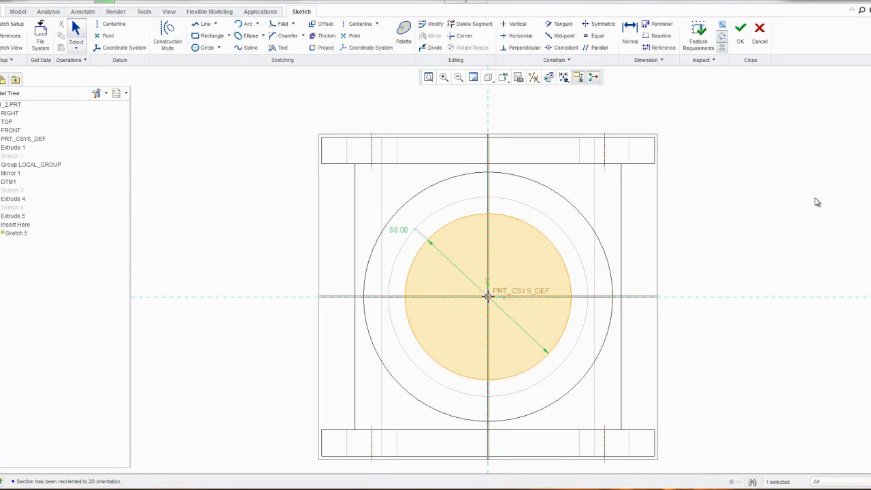
left_click(739, 35)
Step: Set the model's display style back to Shading
scroll(533, 264, "up", 2)
middle_click_drag(612, 248, 589, 252)
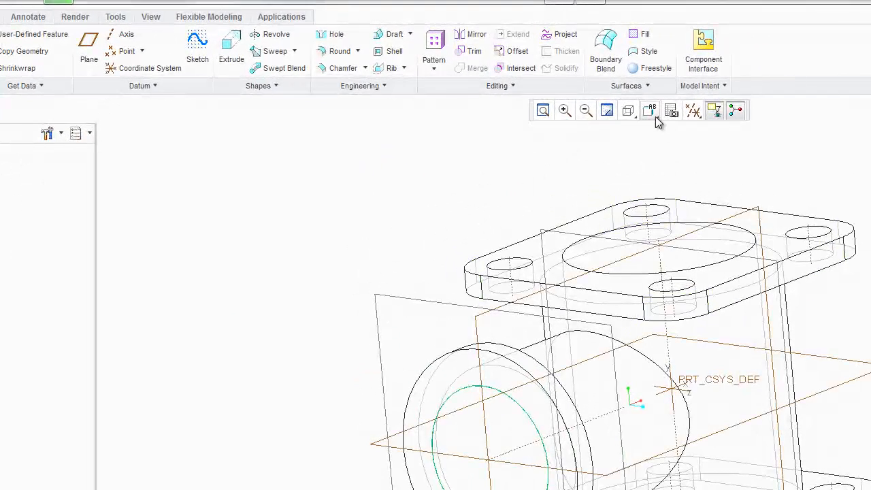
left_click(632, 113)
left_click(641, 168)
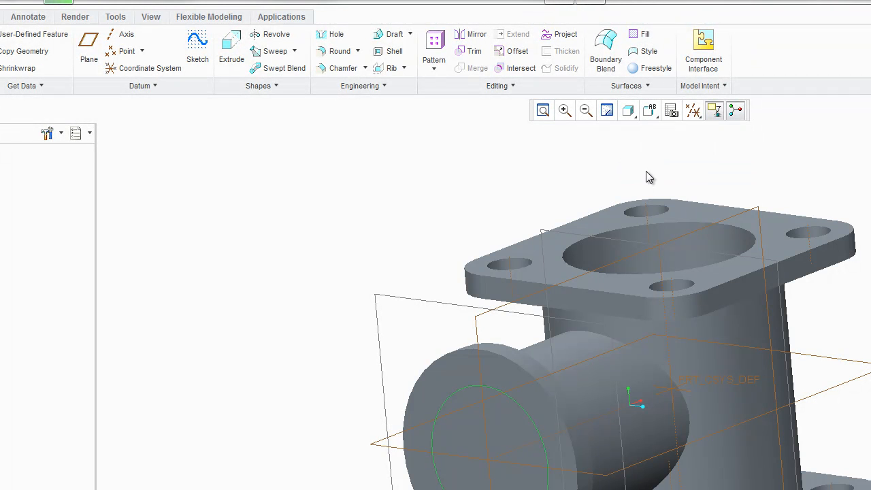
Step: Extrude the diameter 50 circle inward as a material-removing cut about 90 deep, opening the branch into the main bore
left_click(231, 48)
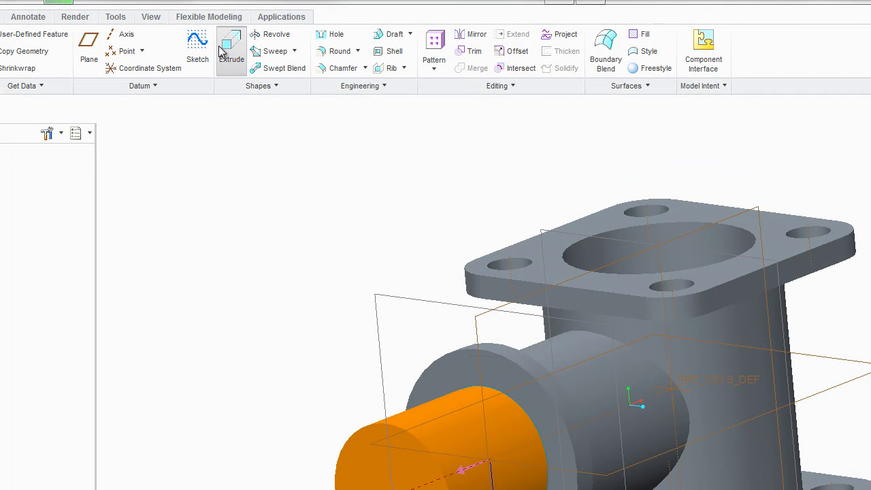
left_click(468, 470)
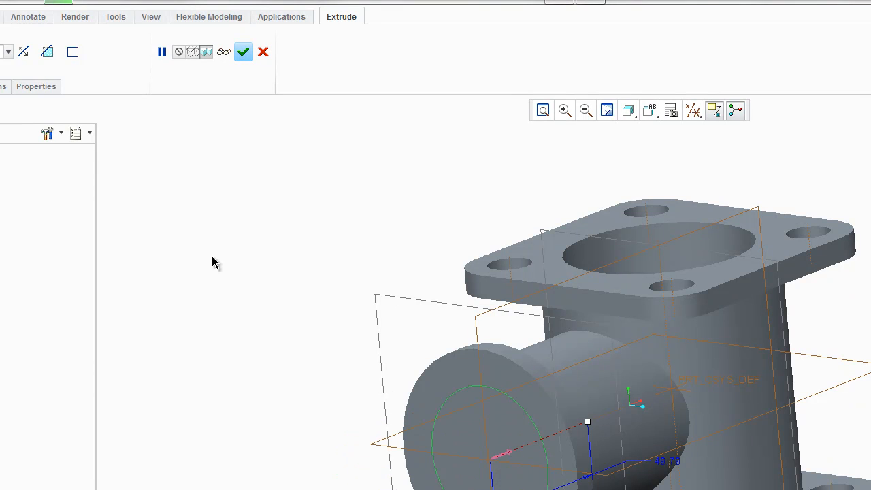
left_click(45, 57)
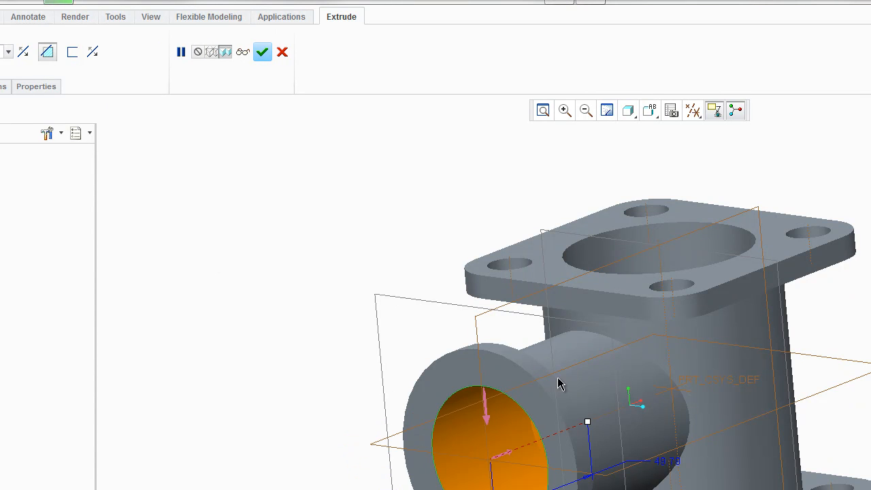
middle_click_drag(577, 384, 575, 440)
left_click_drag(573, 437, 744, 411)
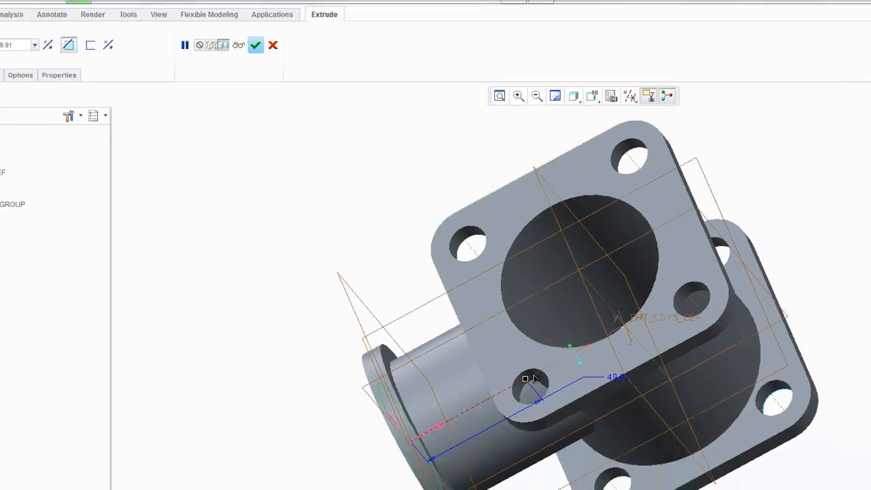
middle_click_drag(584, 287, 624, 238)
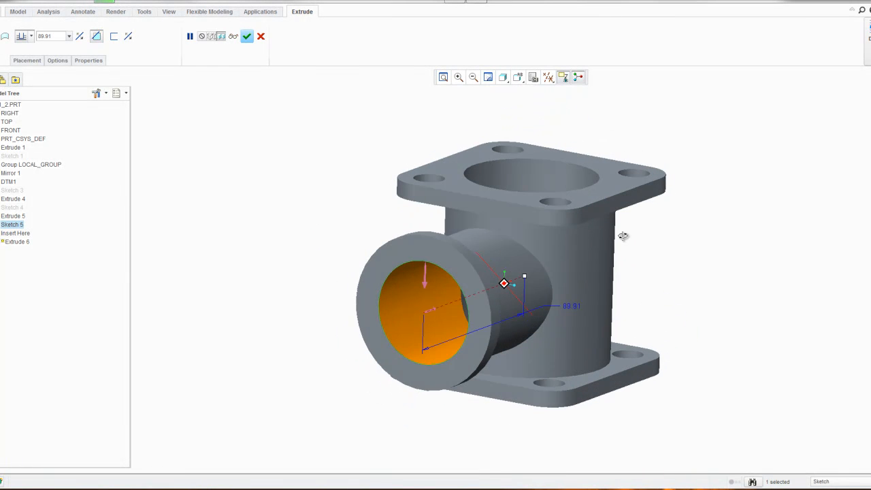
left_click(247, 36)
left_click(303, 182)
middle_click_drag(355, 226, 342, 232)
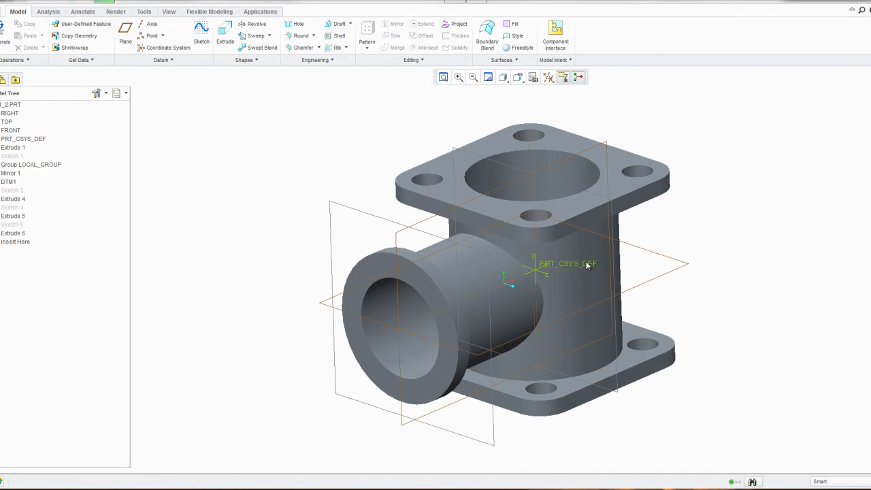